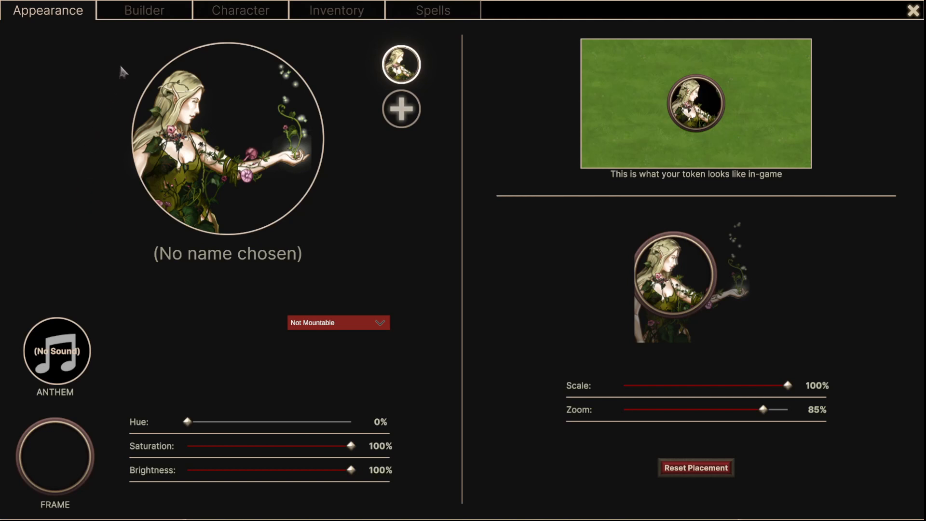
Manually enter the character's base attribute scores in the builder: STR 14, DEX 12 and CON 15.
click(132, 16)
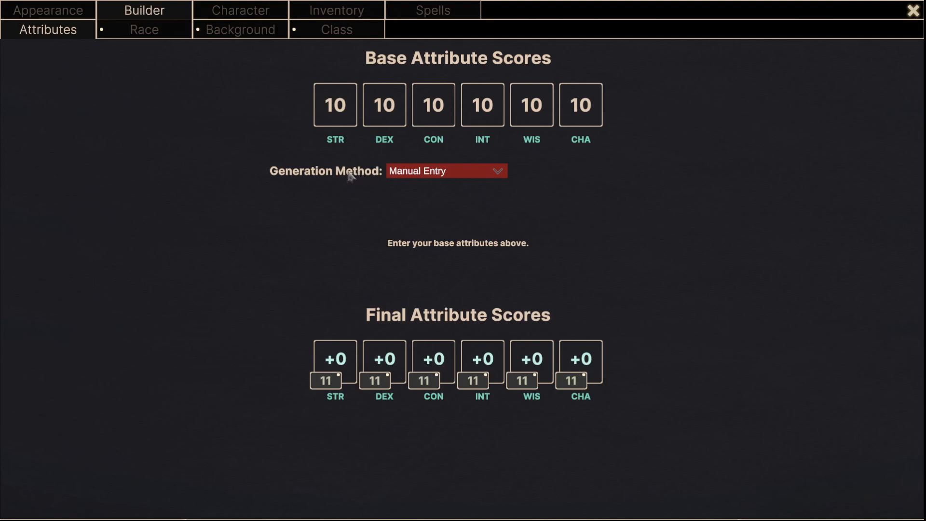
double_click(341, 107)
text(14)
double_click(389, 110)
text(12)
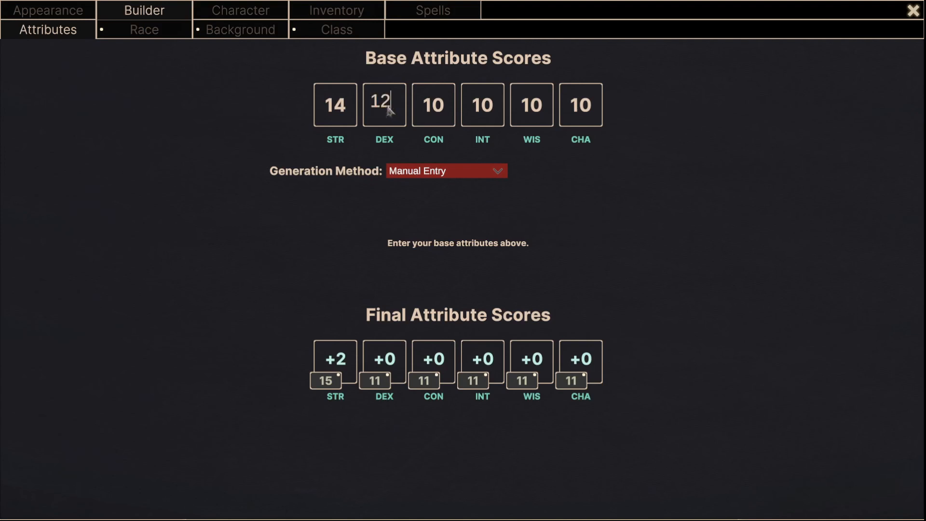
key(Return)
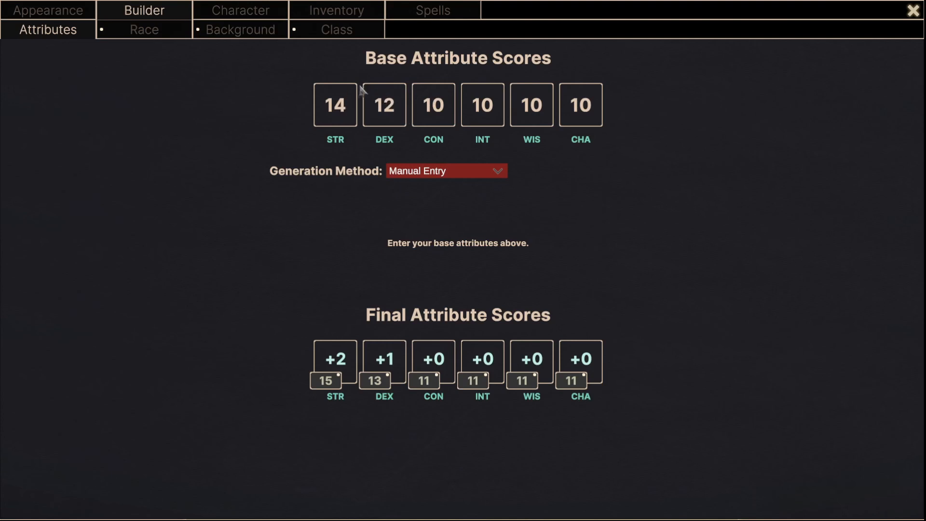
double_click(439, 107)
text(15)
mouse_move(339, 377)
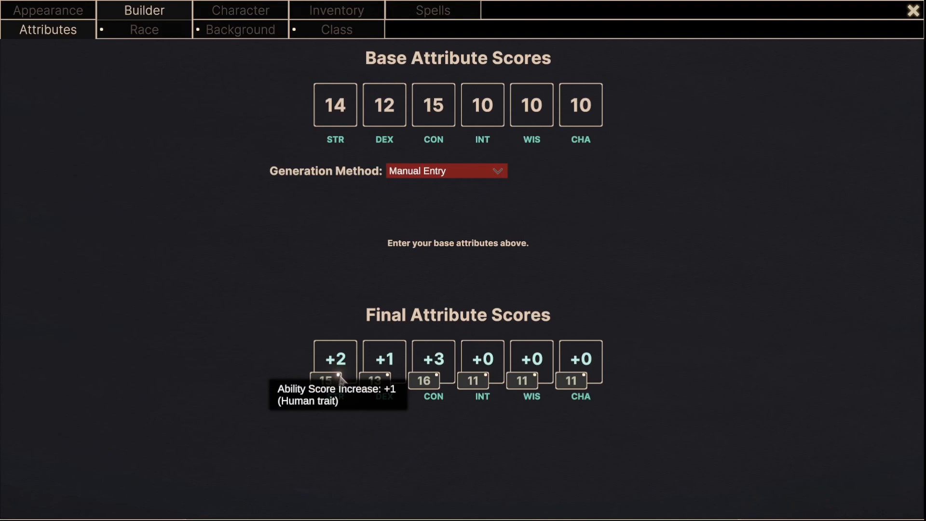
Change the attribute generation method to Roll and roll dice for all six scores.
click(463, 172)
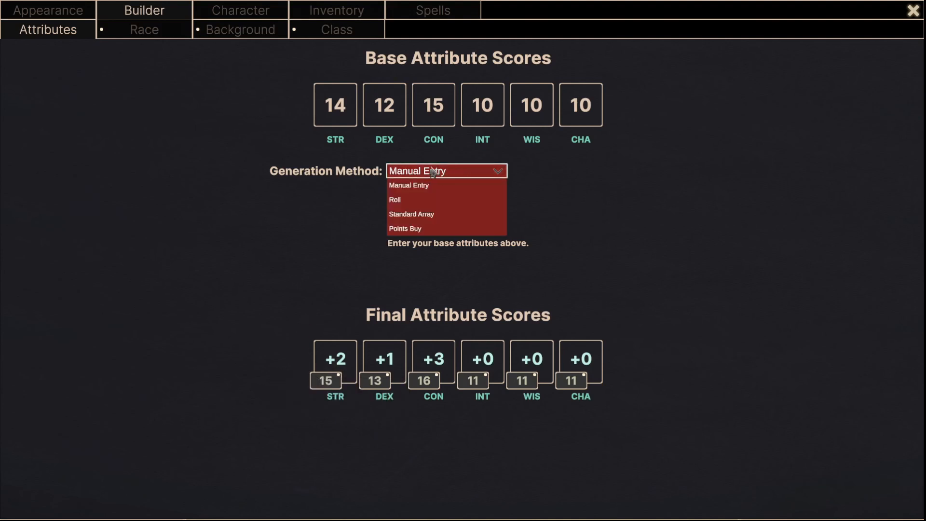
click(401, 200)
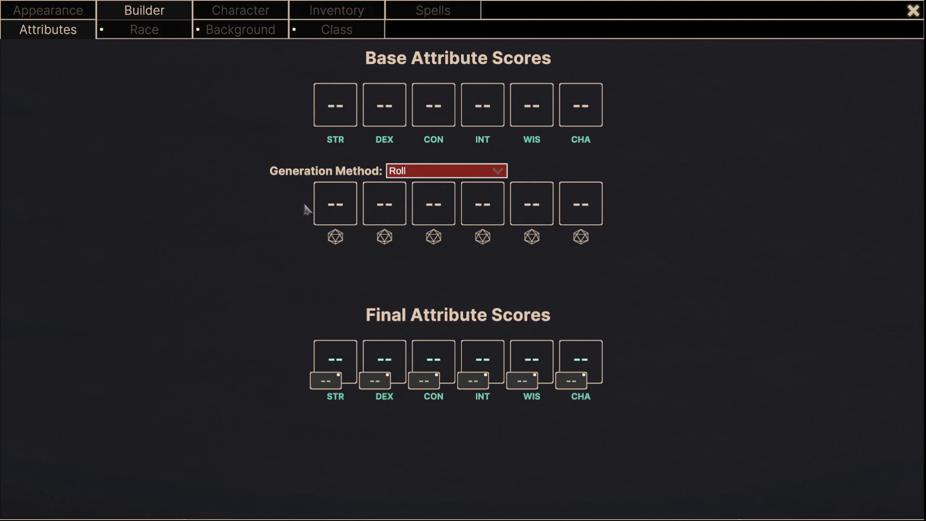
click(336, 237)
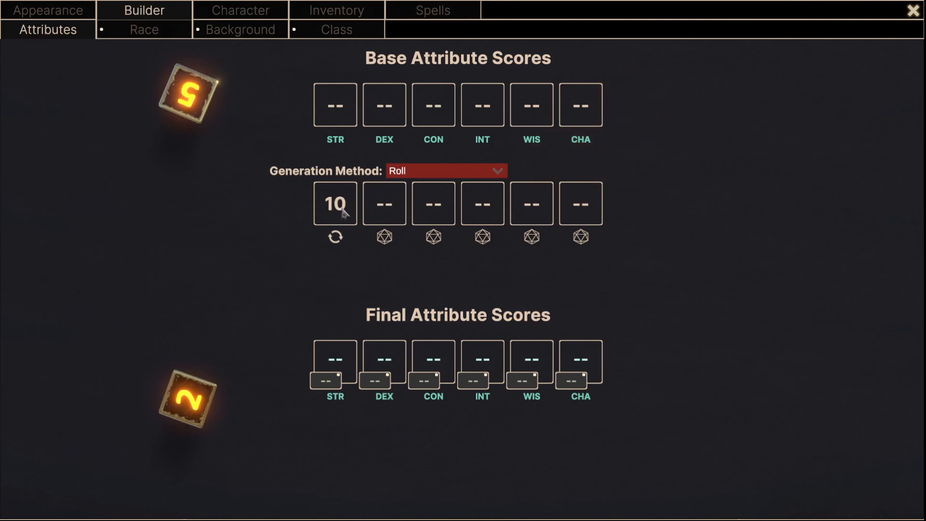
click(385, 240)
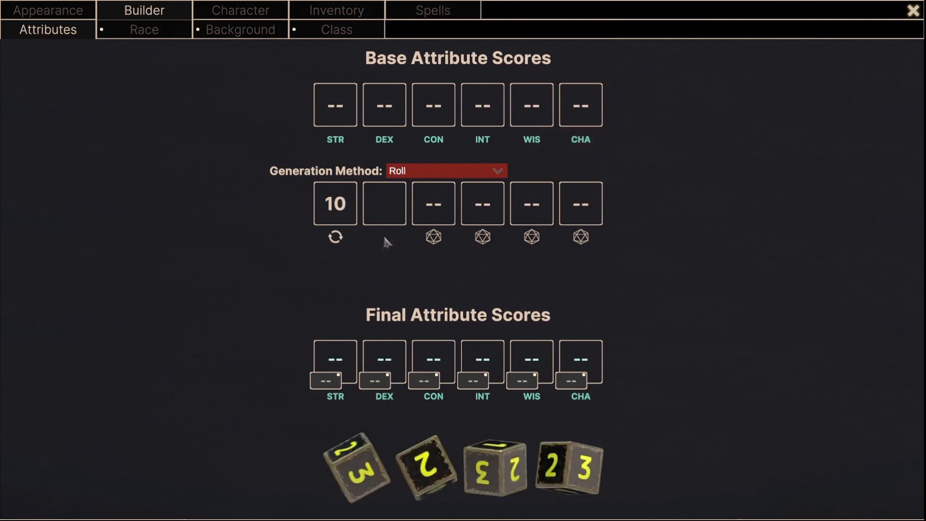
click(435, 238)
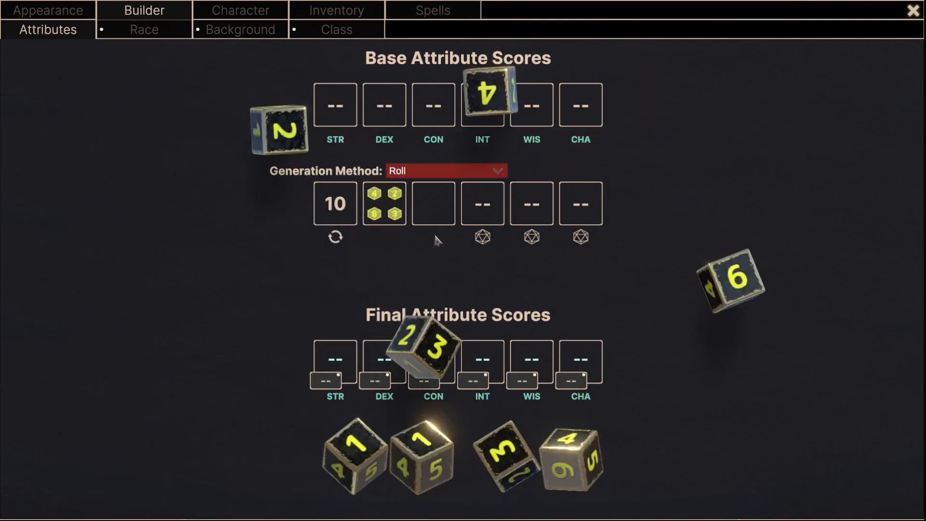
click(482, 237)
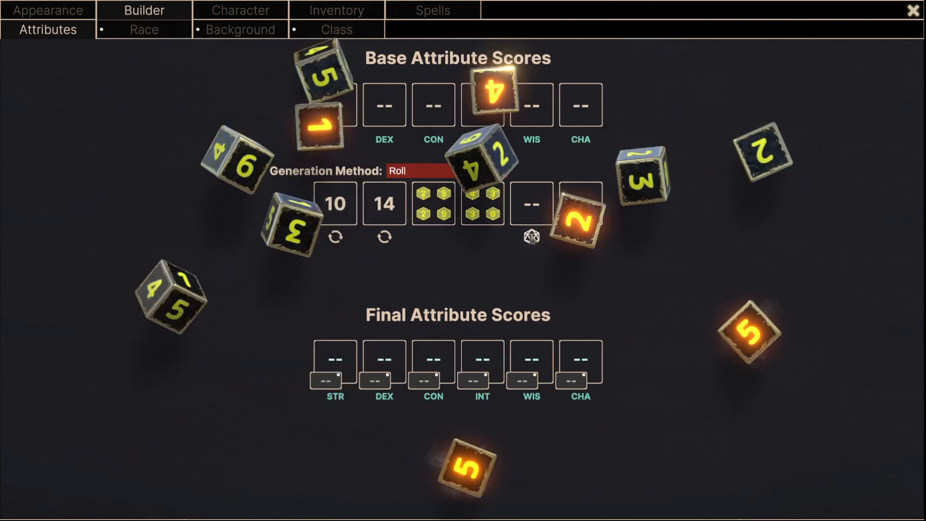
click(532, 237)
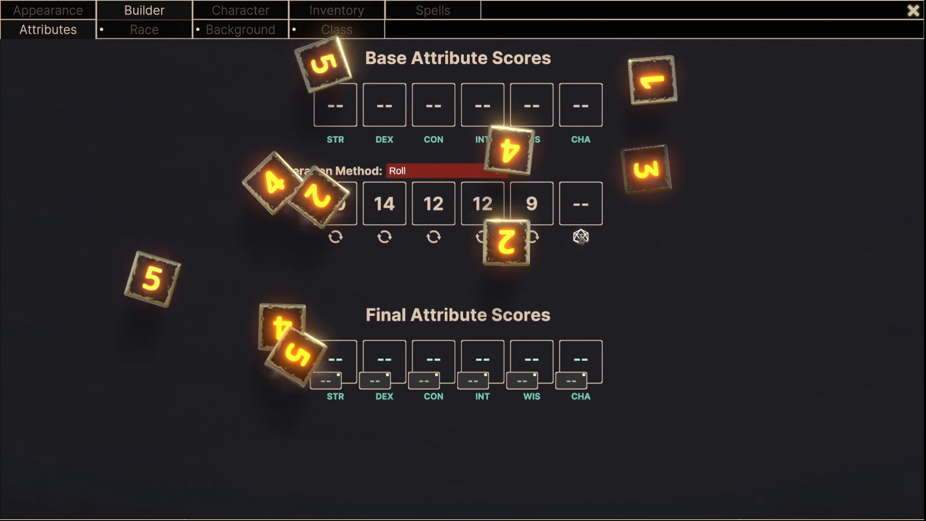
click(581, 237)
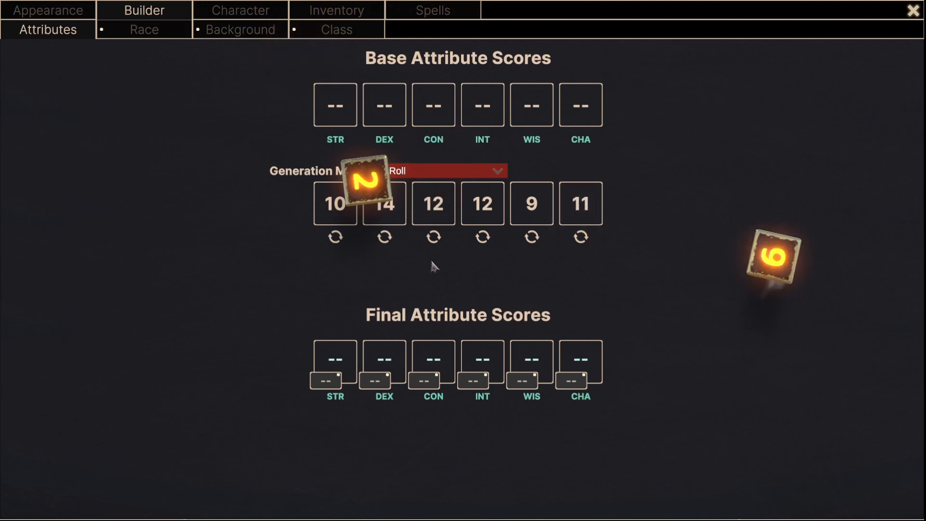
Assign the rolled scores: 14 to STR, 12 to CON, 12 to DEX, 10 to INT, 9 to WIS and 11 to CHA.
drag(391, 215, 335, 106)
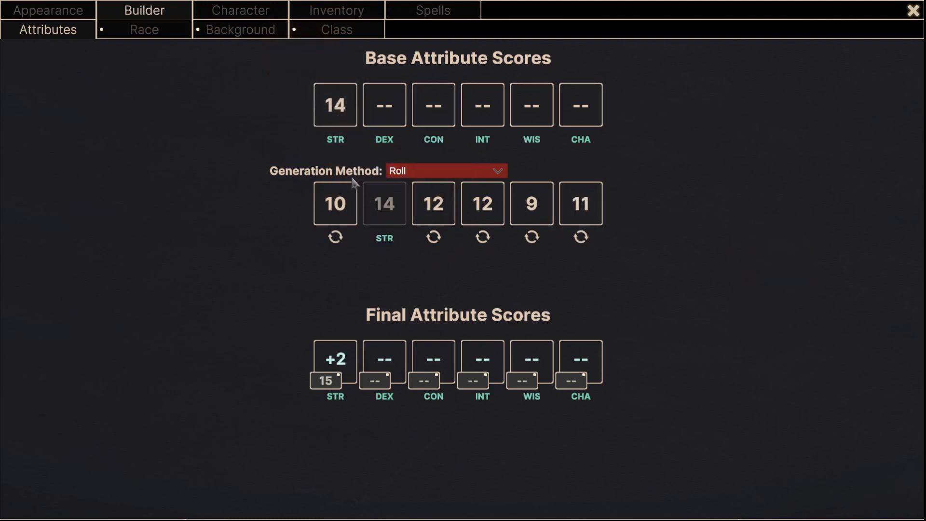
drag(435, 214, 435, 109)
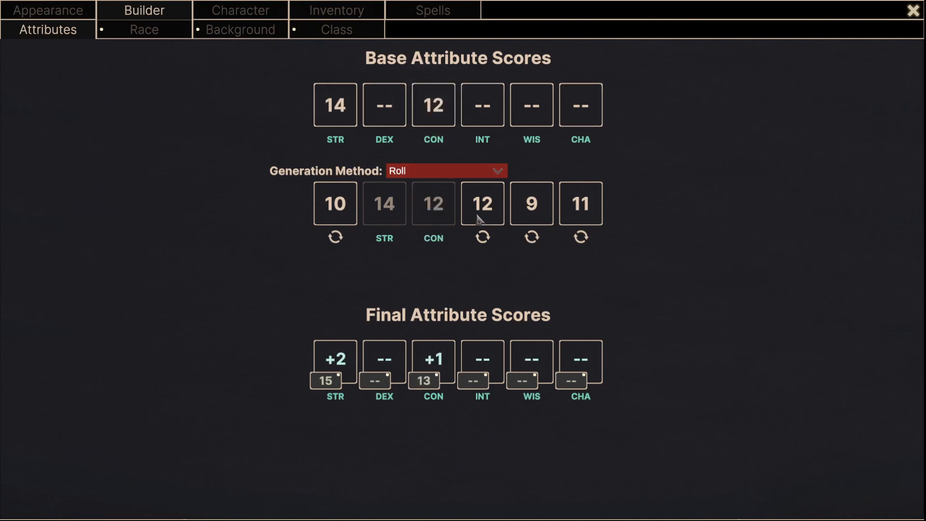
drag(477, 219, 384, 107)
drag(345, 205, 492, 126)
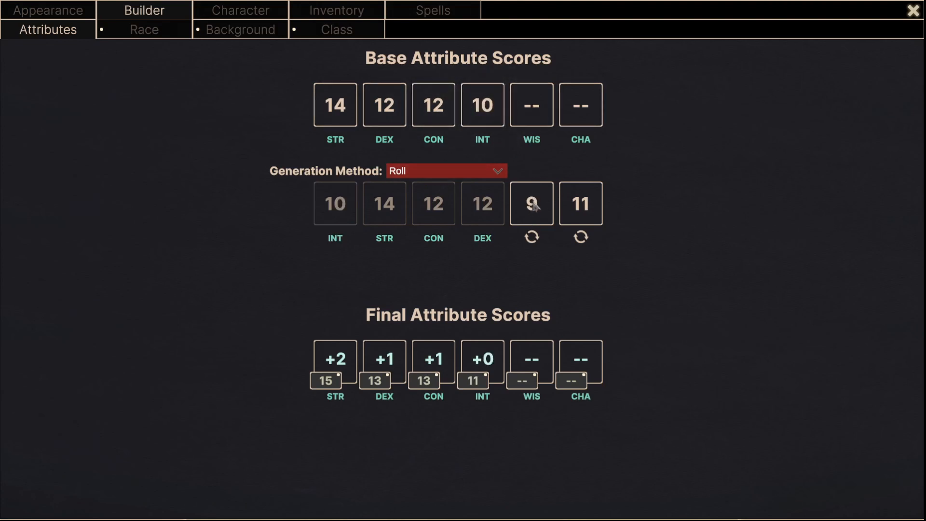
drag(534, 206, 535, 114)
drag(585, 203, 585, 108)
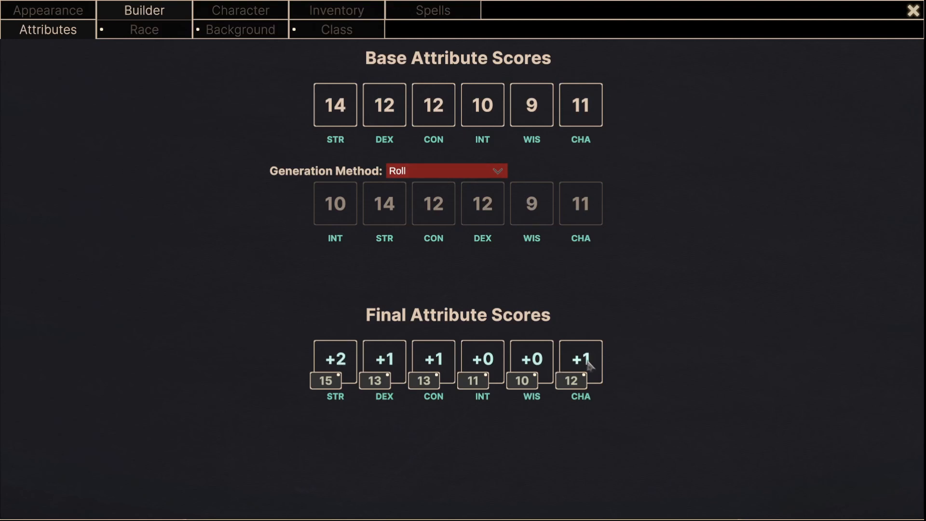
Change the generation method to Standard Array and assign STR 15, CON 14, DEX 13, INT 12, WIS 10 and CHA 8.
click(432, 173)
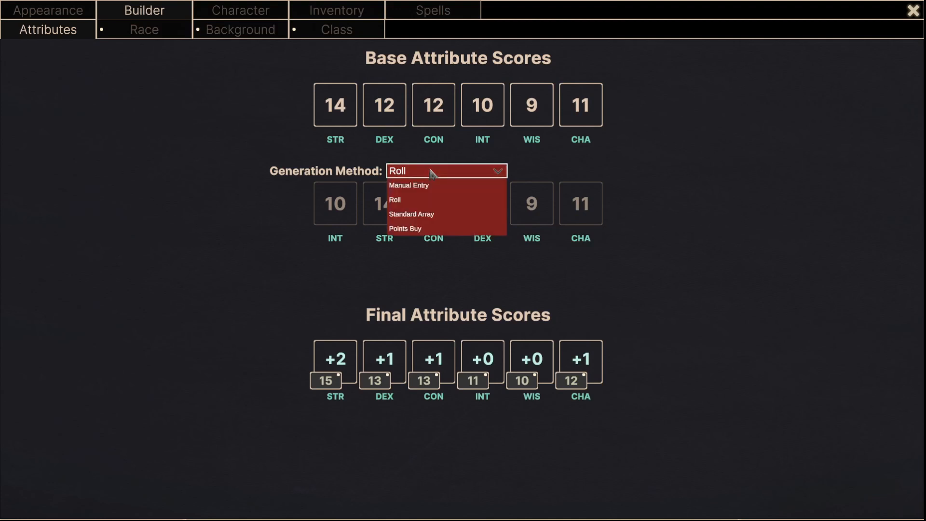
click(423, 215)
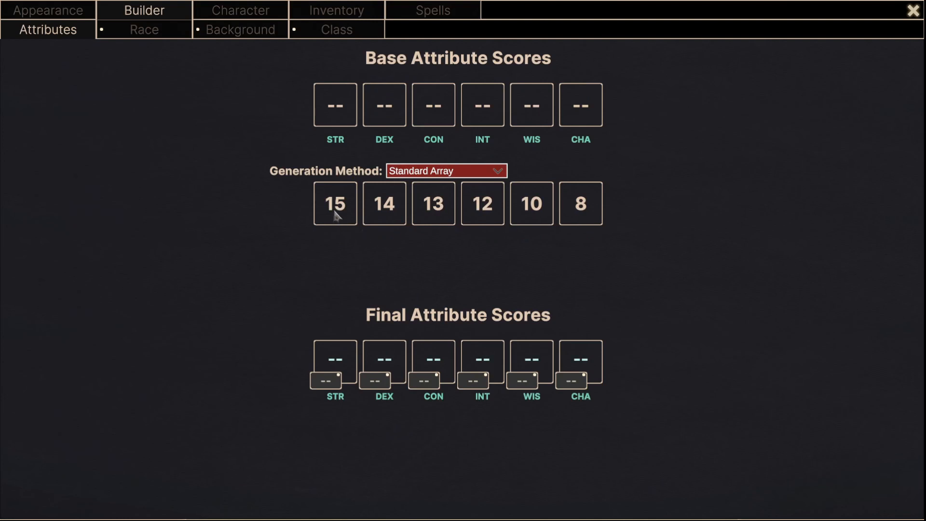
drag(334, 203, 336, 105)
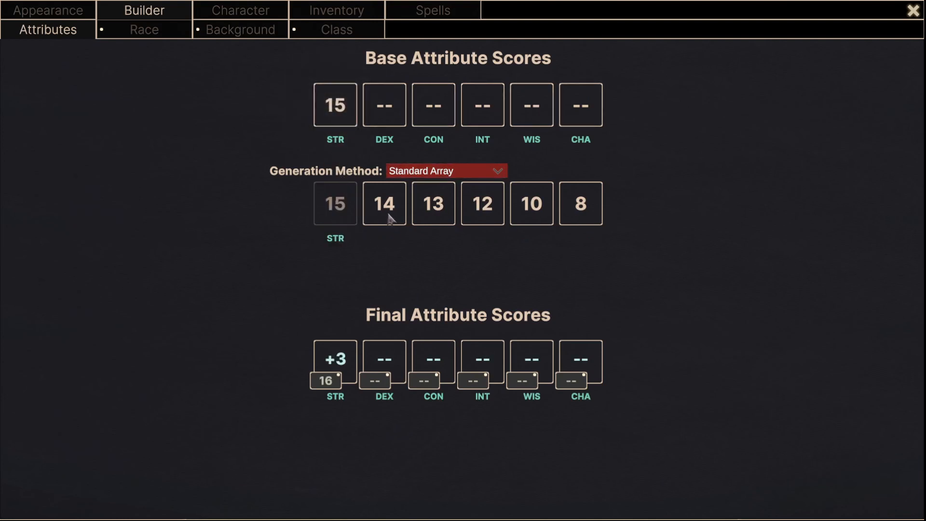
drag(391, 215, 434, 139)
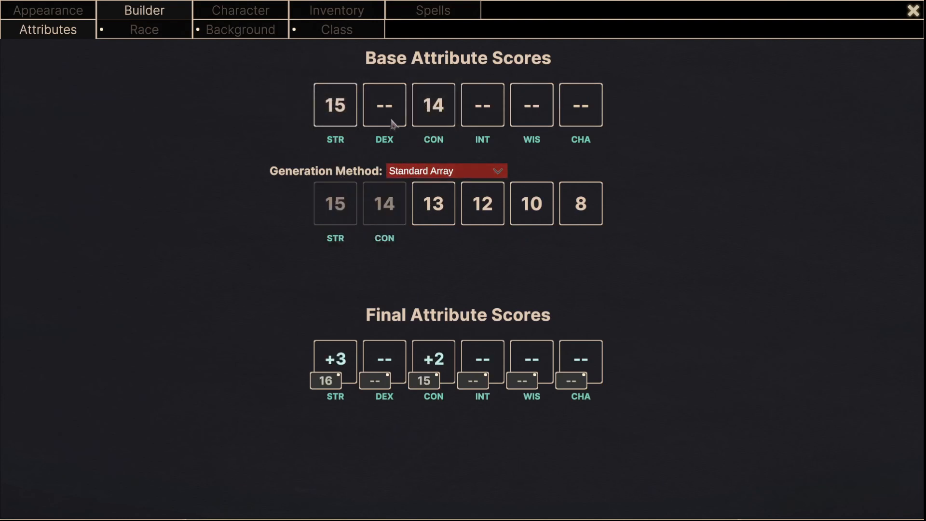
drag(437, 207, 394, 112)
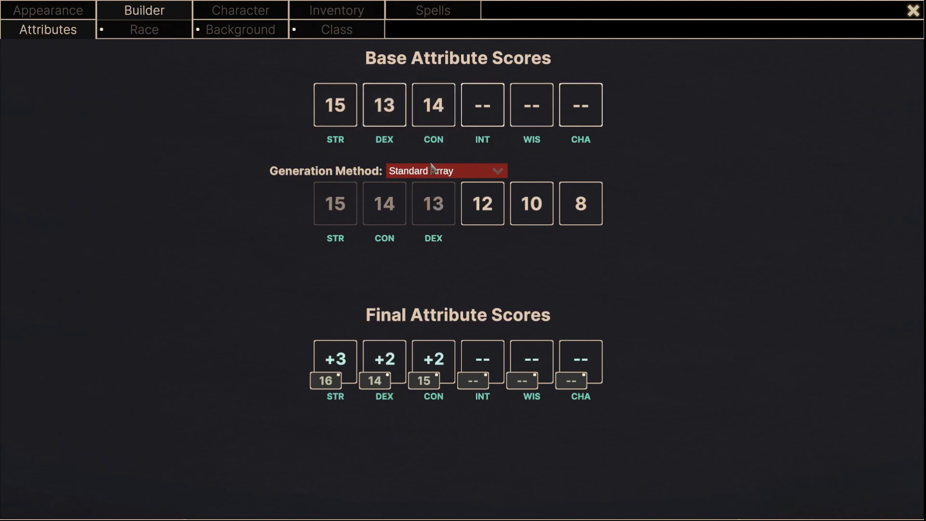
drag(488, 209, 489, 122)
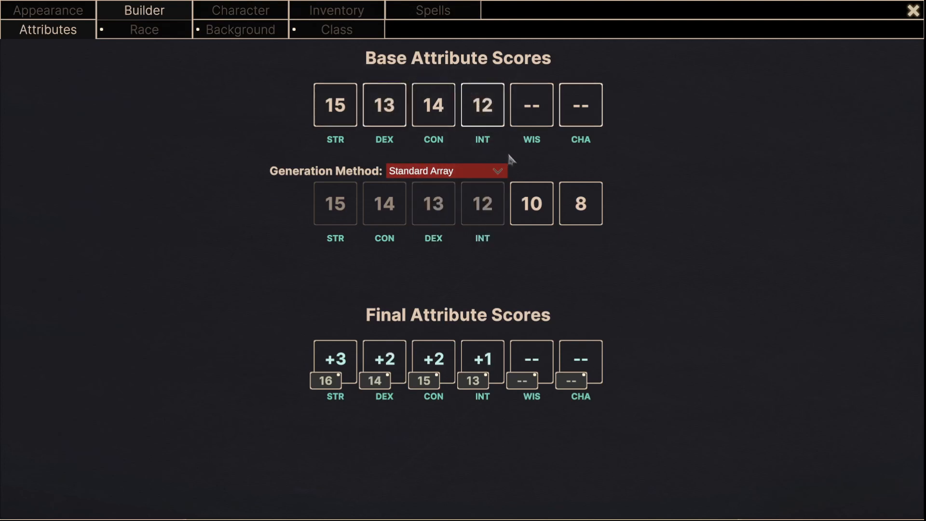
drag(530, 204, 548, 144)
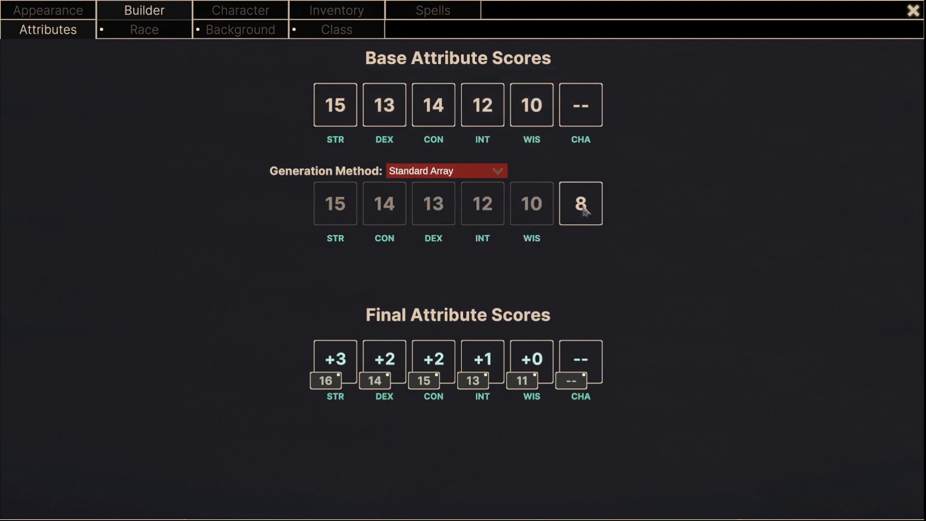
drag(582, 204, 580, 138)
Change the generation method to Points Buy, then raise STR to 15 and DEX to 9.
click(484, 174)
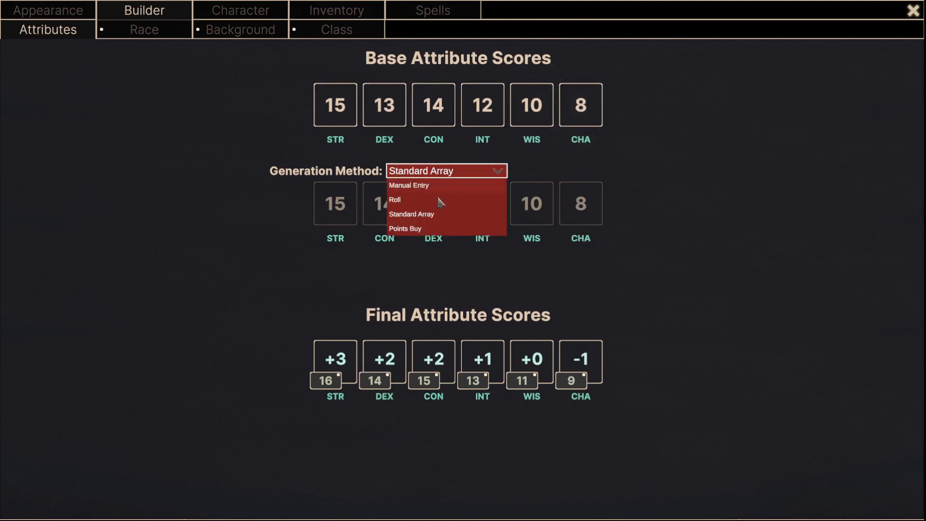
click(419, 232)
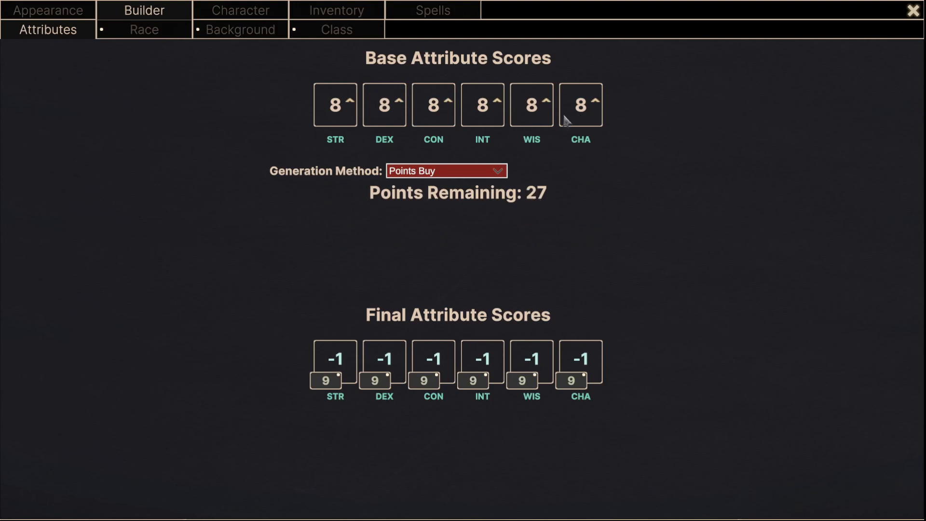
click(351, 102)
click(351, 101)
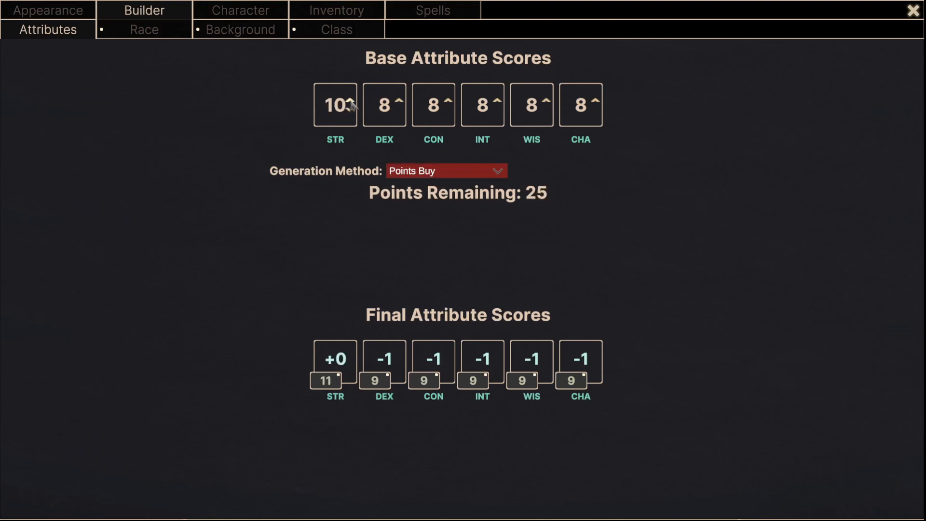
click(400, 101)
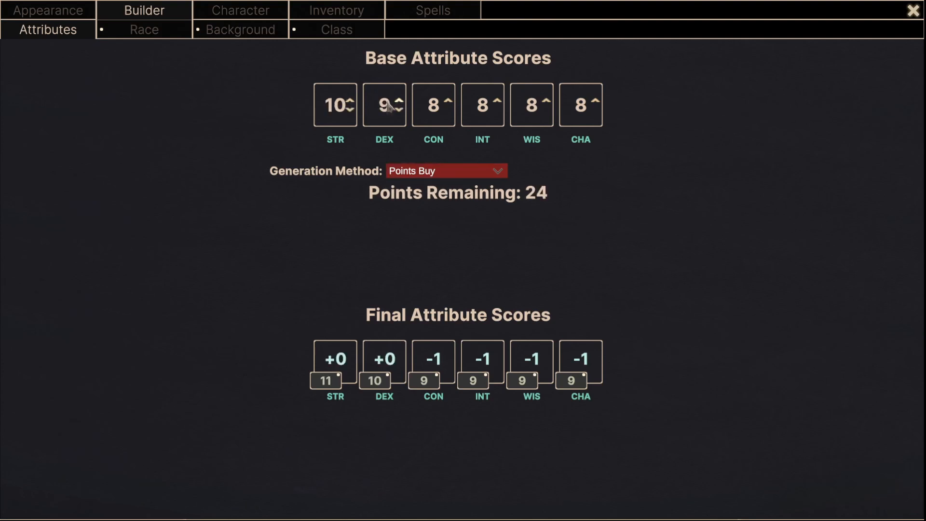
click(351, 102)
click(351, 101)
click(351, 101)
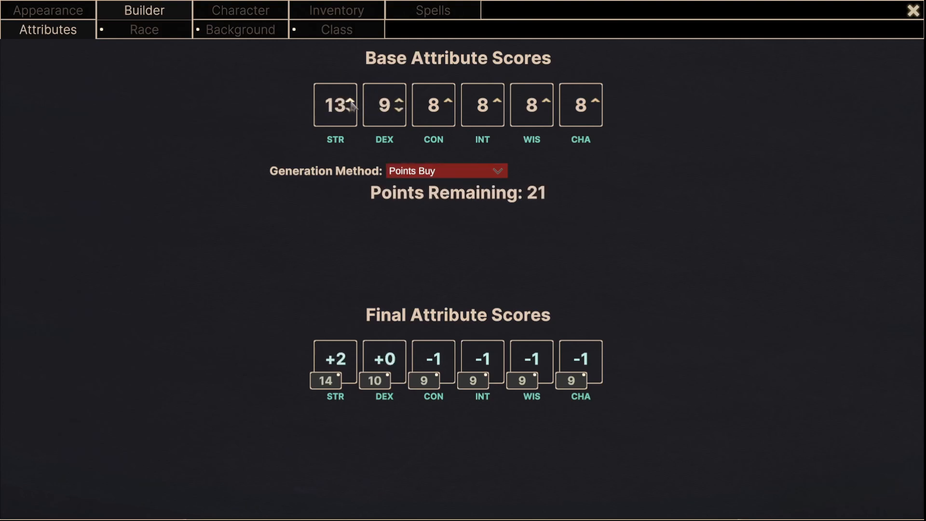
click(351, 101)
click(351, 101)
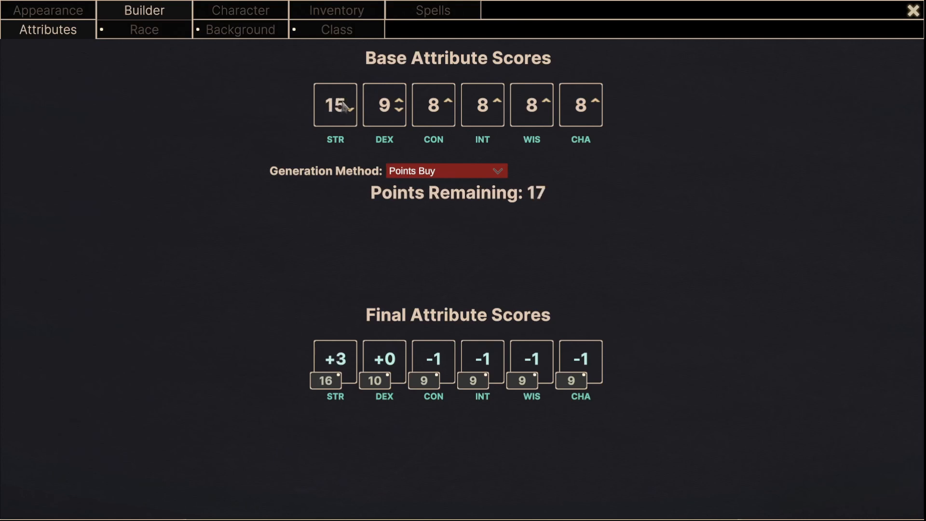
Raise the base DEX score to 13 and the base CON score to 11.
click(400, 101)
click(400, 101)
click(400, 100)
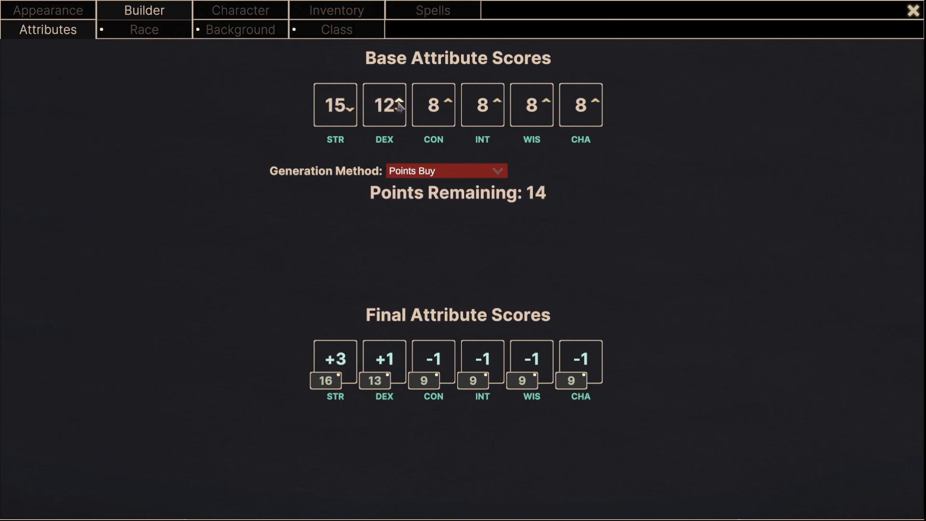
click(400, 101)
click(448, 101)
click(448, 100)
click(448, 100)
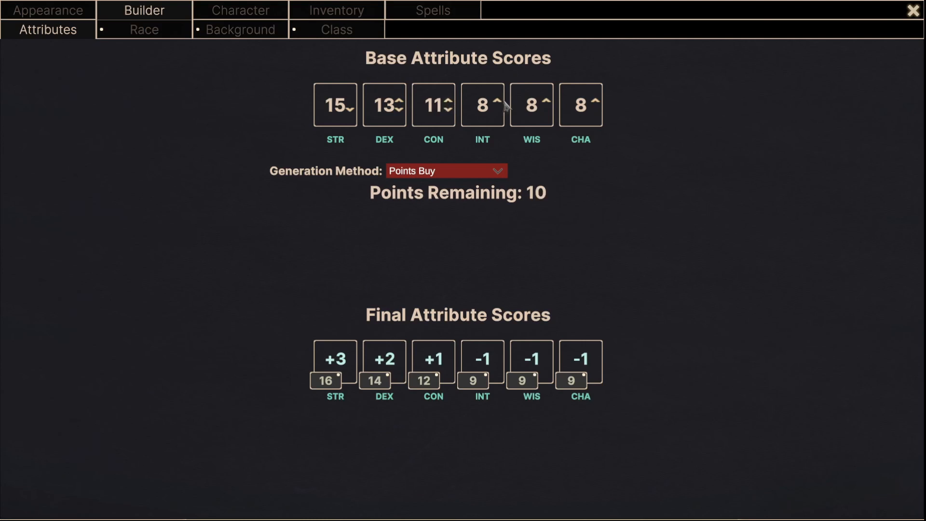
Raise base INT to 11, WIS to 10 and CHA to 11, and spend the last points raising DEX to 14.
click(497, 101)
click(497, 101)
click(498, 102)
click(547, 100)
click(547, 101)
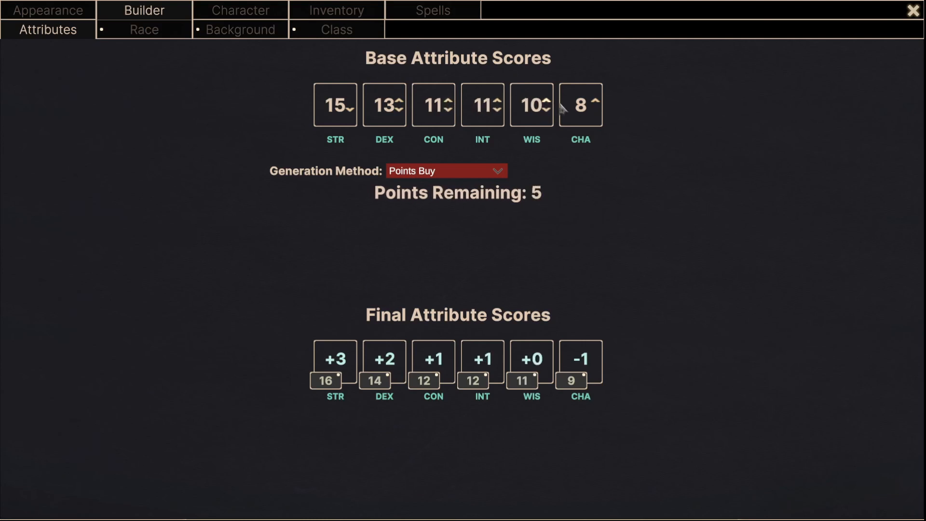
click(596, 101)
click(596, 101)
click(596, 101)
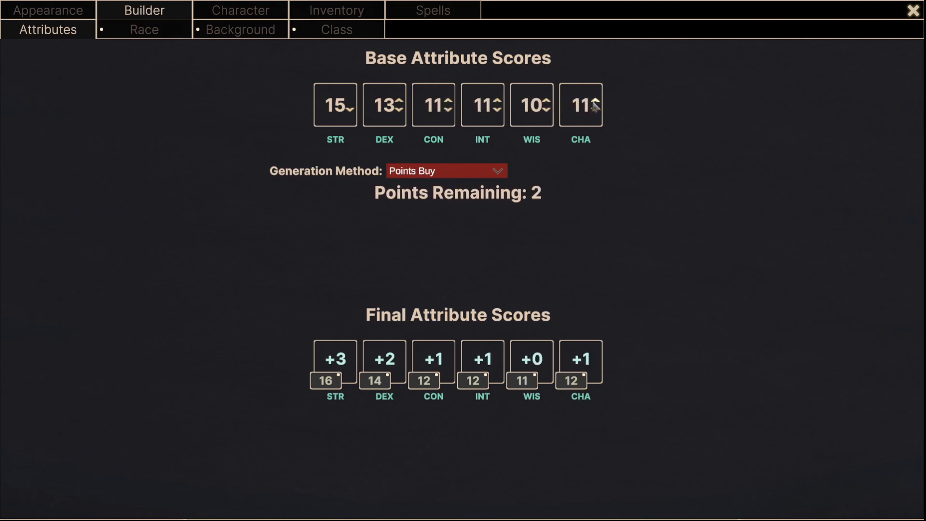
click(400, 100)
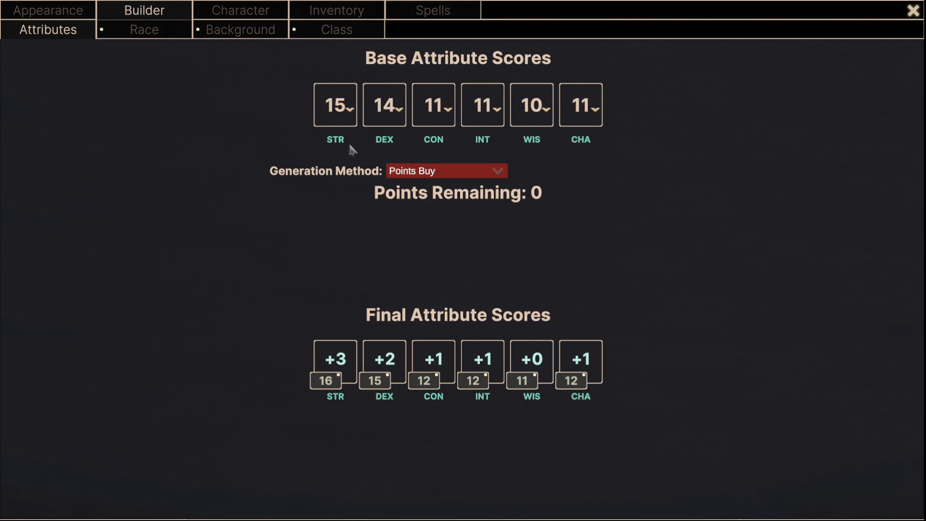
Check the available generation methods, then leave the character sheet and open the compendium's Attribute Generation section.
click(422, 172)
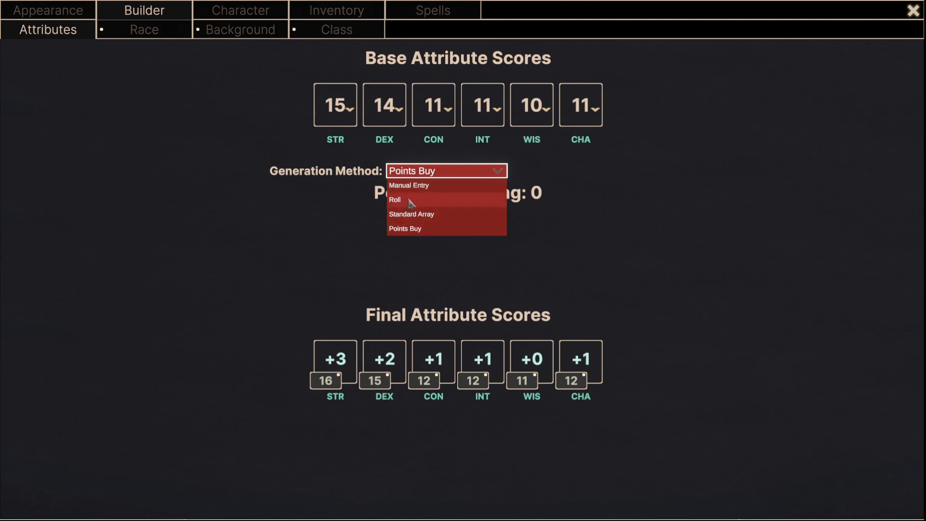
click(662, 191)
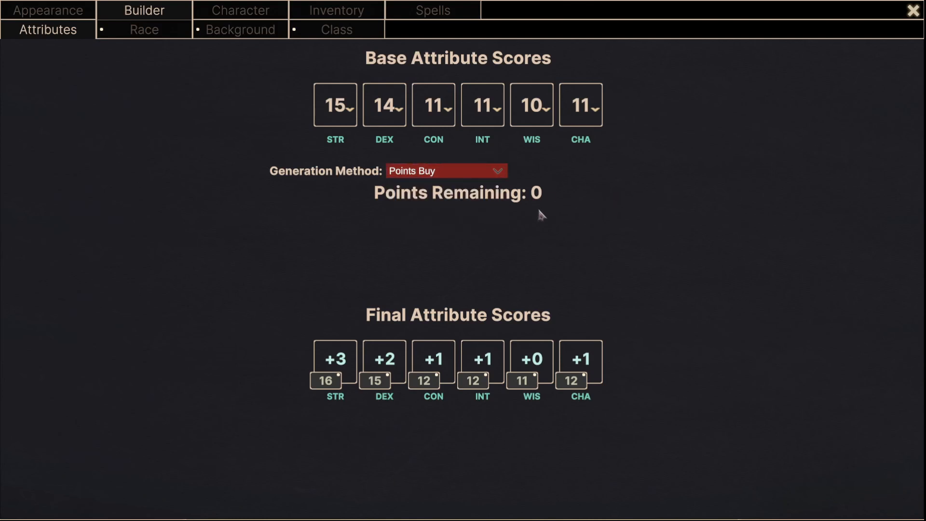
click(913, 11)
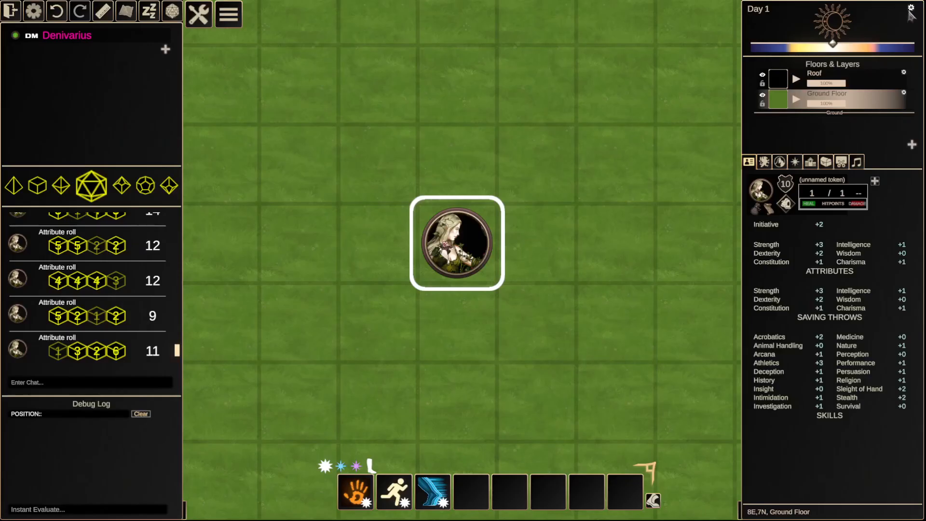
click(199, 14)
click(211, 50)
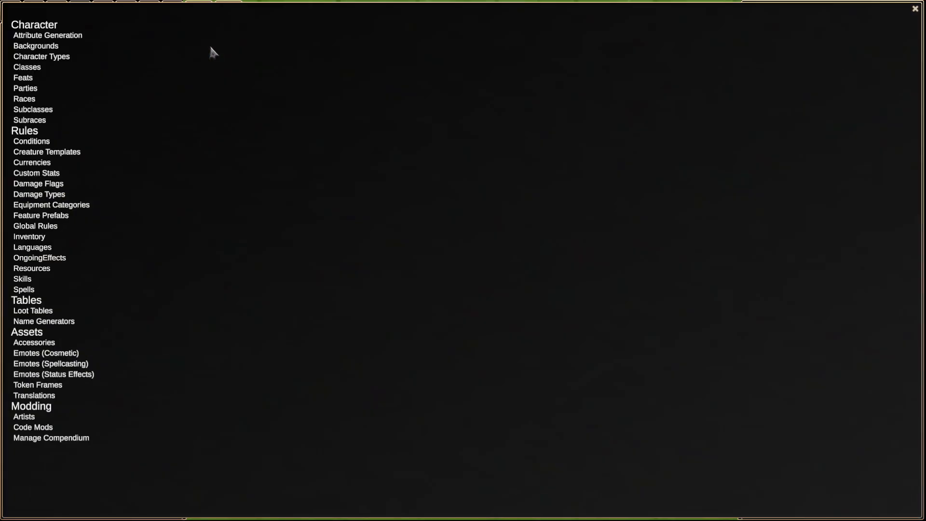
click(65, 36)
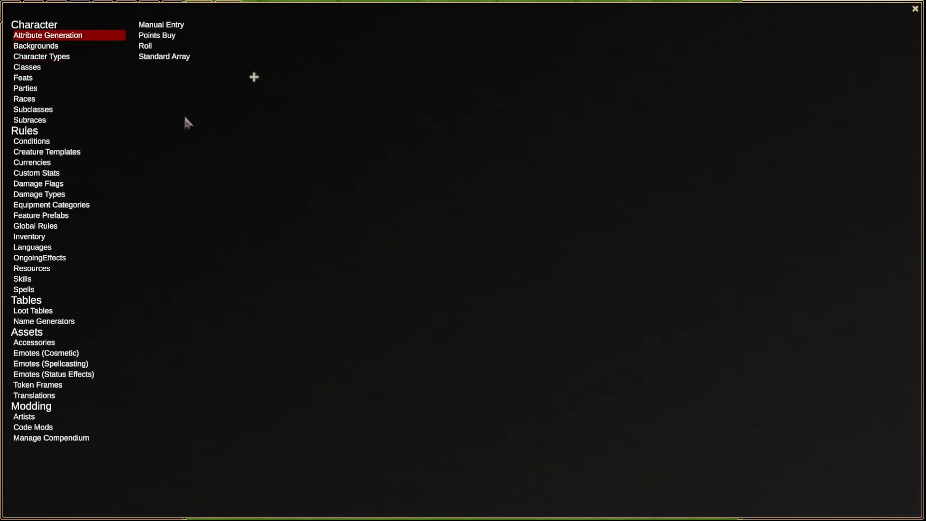
Examine how the Manual Entry, Points Buy and Standard Array generation methods are configured.
click(170, 28)
click(174, 35)
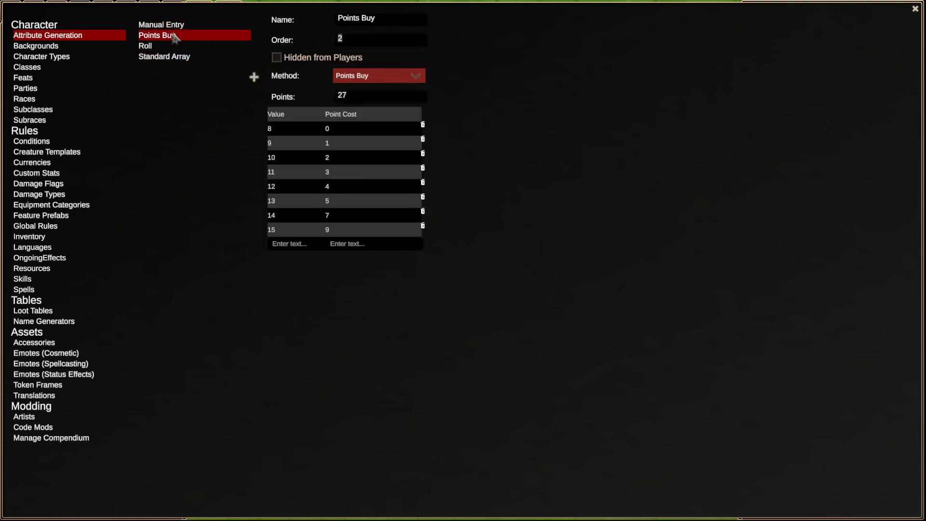
click(174, 27)
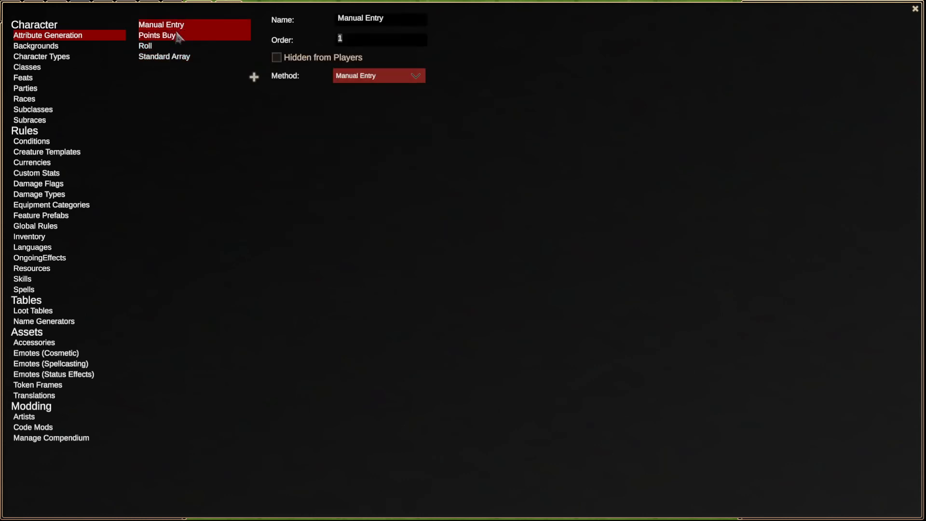
click(179, 37)
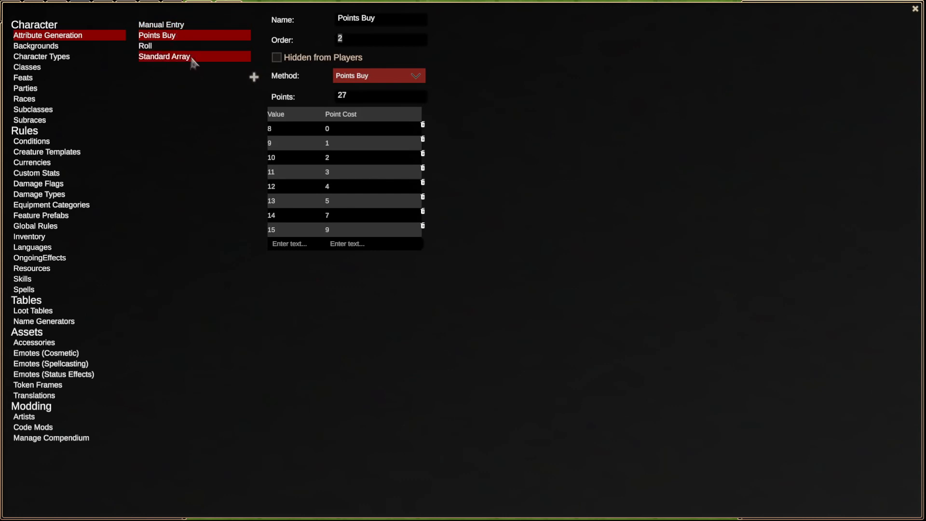
click(222, 57)
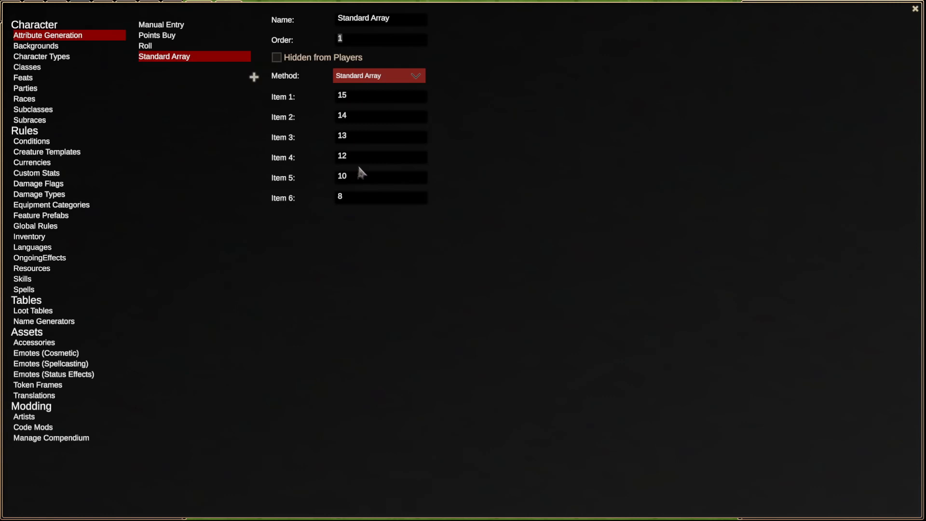
Add a generation method named "Standard Array Variant" that uses the Standard Array method, with Item 1 set to 17.
click(254, 77)
click(172, 38)
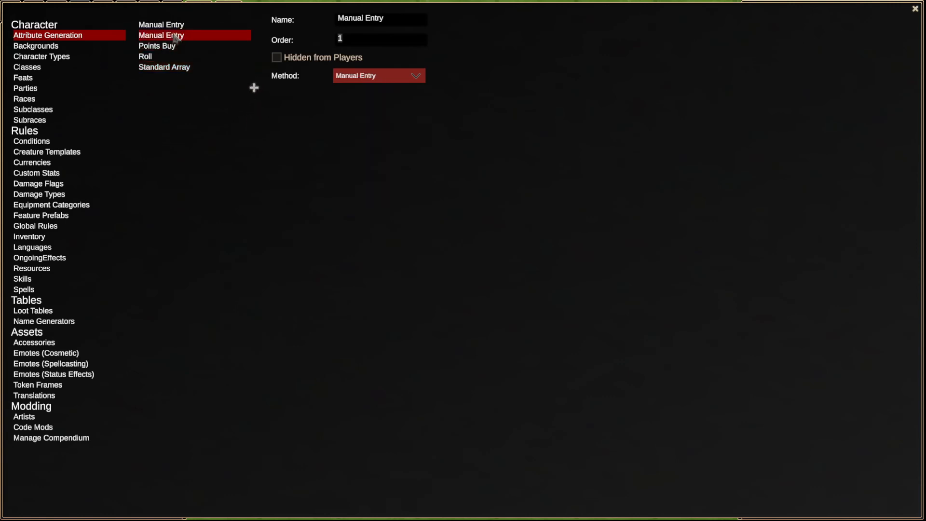
click(381, 17)
text(Standard Array Varia)
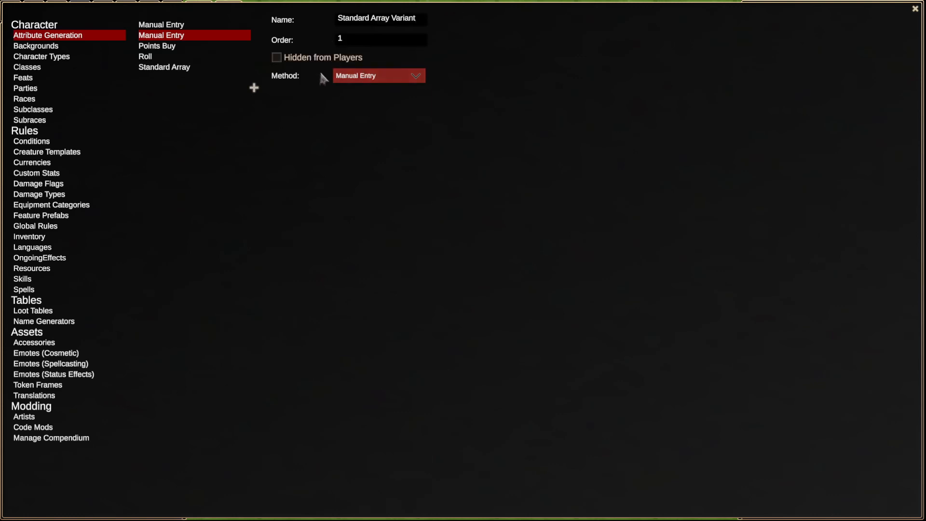
click(363, 77)
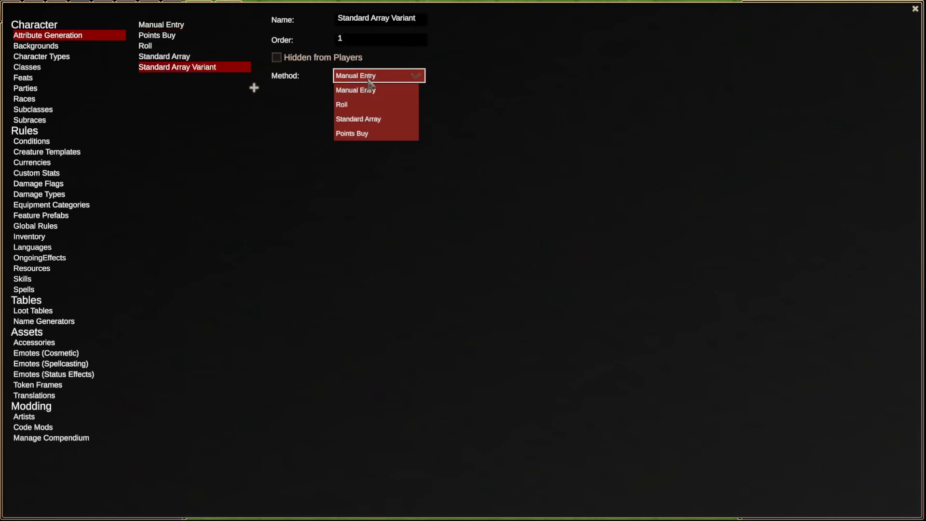
click(363, 120)
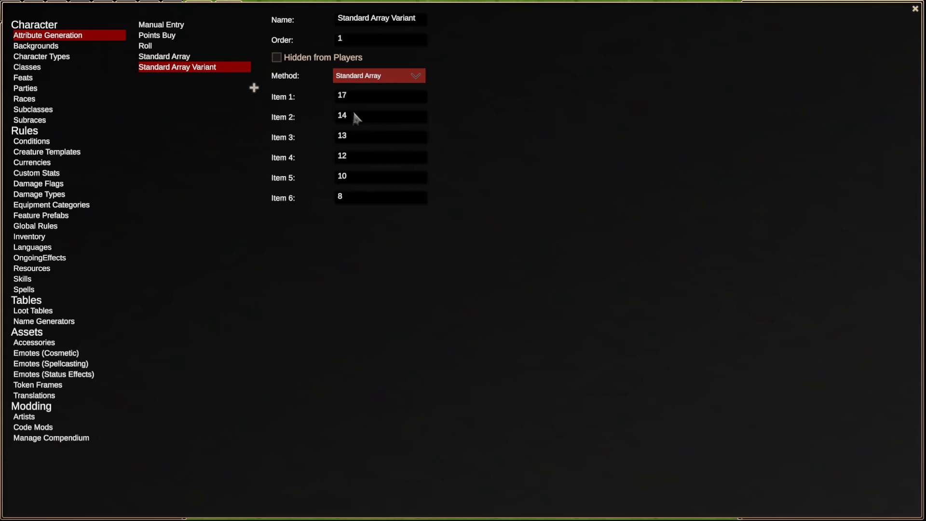
Set the Standard Array Variant's Item 2 to 16, Item 5 to 8 and Item 6 to 5.
click(353, 118)
text(16)
text(5)
text(8)
Compare the Standard Array and Standard Array Variant entries, and look over the Roll, Points Buy and Manual Entry settings.
click(185, 58)
click(187, 67)
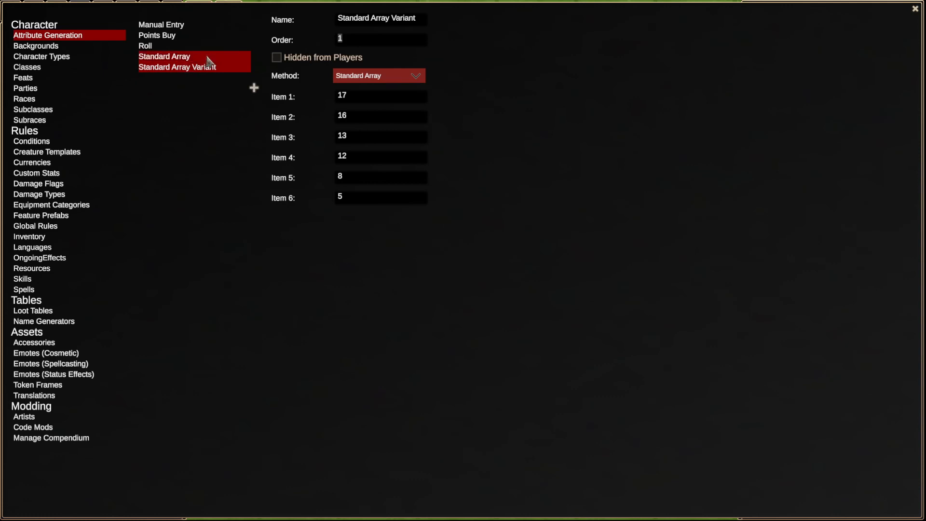
click(207, 57)
click(177, 67)
click(171, 47)
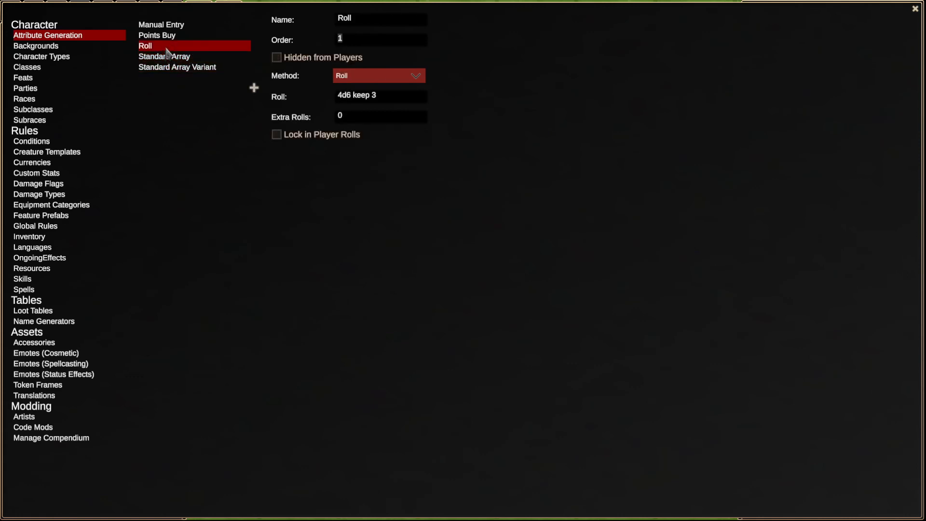
click(169, 35)
click(169, 27)
Set the Roll method's extra rolls to 1 with the formula 4d6 keep 3, and close the compendium.
click(168, 47)
click(348, 99)
click(380, 96)
key(BackSpace)
text(5)
key(BackSpace)
text(4)
text(1)
key(Tab)
click(915, 8)
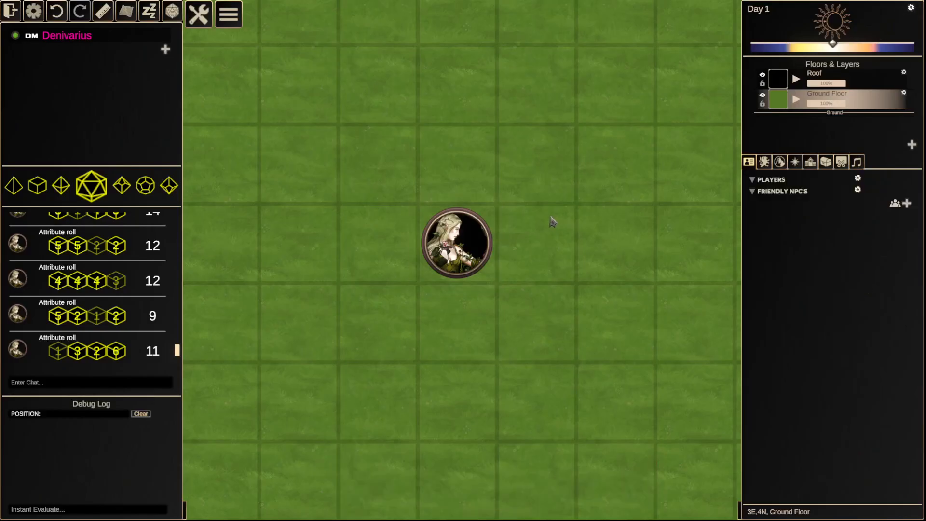
Reopen the token's character sheet at the builder's attributes and change the generation method to Roll.
click(457, 243)
double_click(457, 242)
click(115, 14)
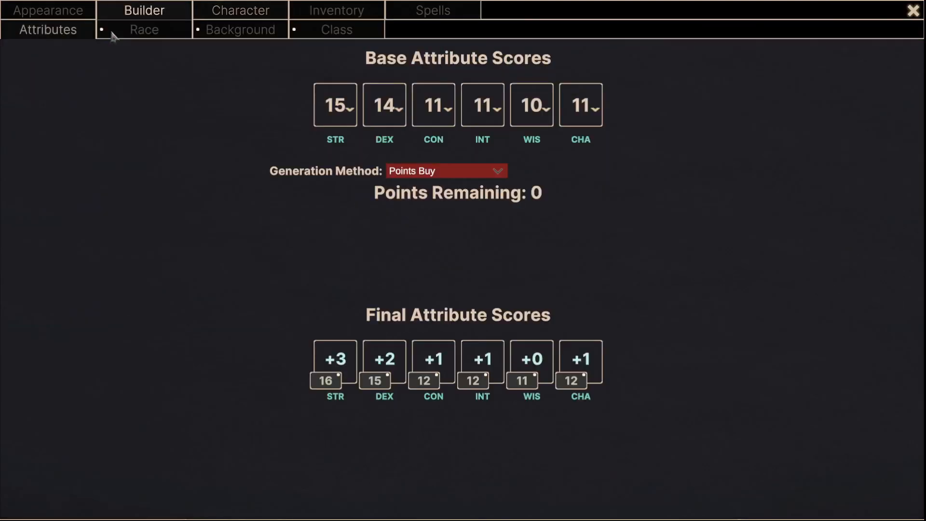
click(423, 171)
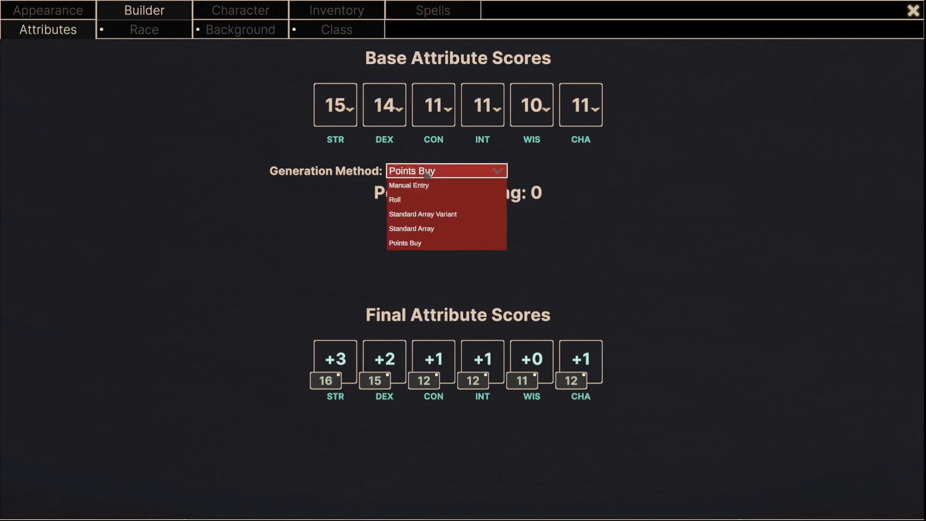
click(429, 200)
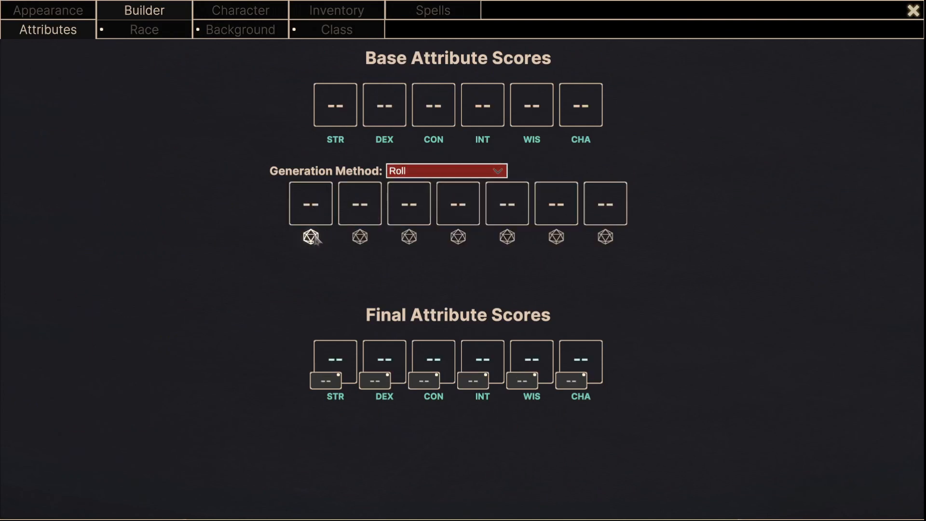
Roll the dice for all seven attribute score slots, including the extra roll.
click(312, 236)
click(360, 237)
click(409, 237)
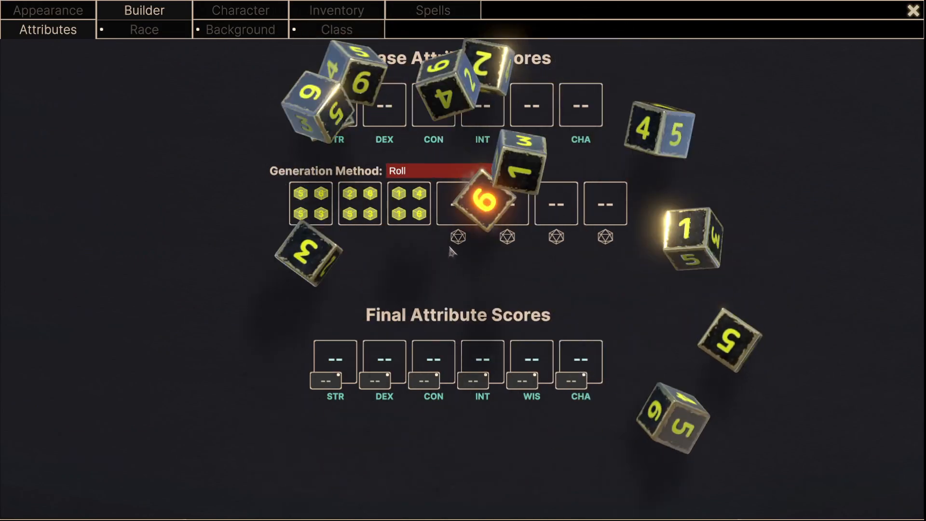
click(459, 237)
click(507, 237)
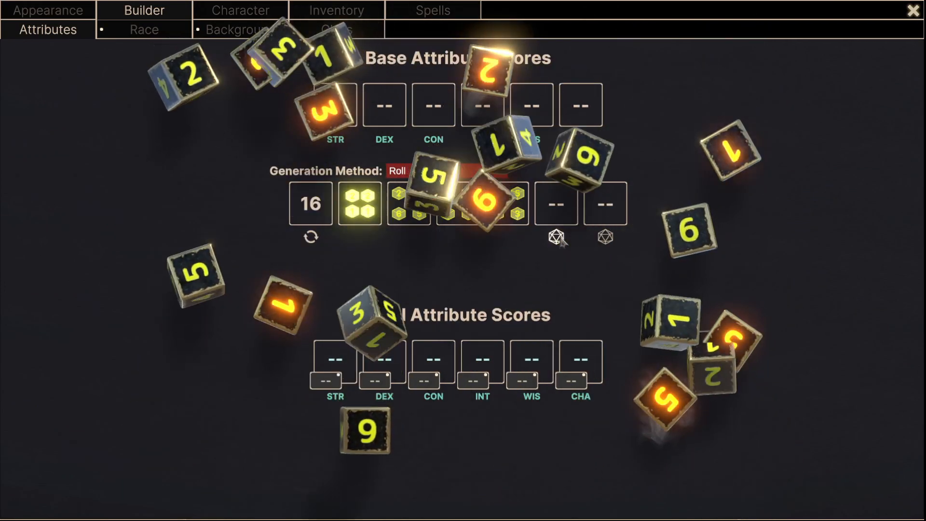
click(557, 236)
click(605, 237)
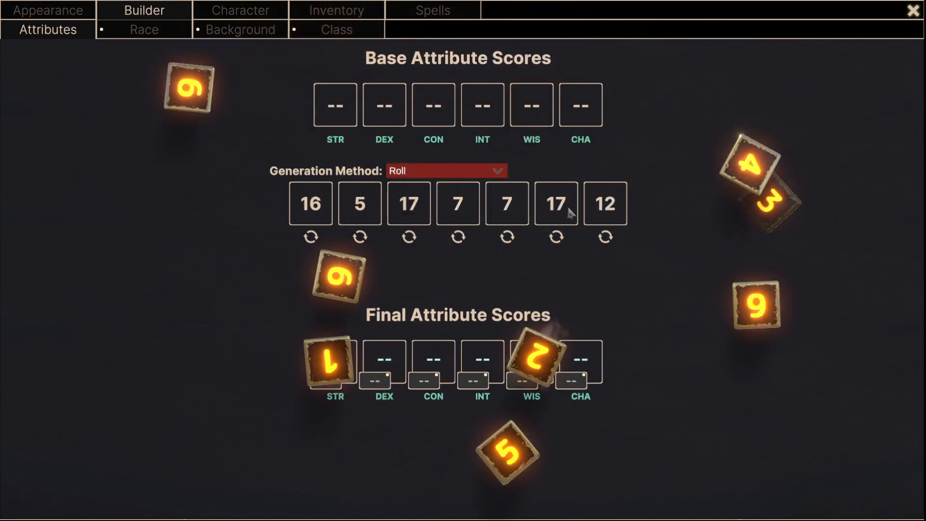
Assign the rolled scores as STR 17, DEX 16, CON 12, INT 17, WIS 7 and CHA 7, then close the sheet.
drag(557, 204, 332, 106)
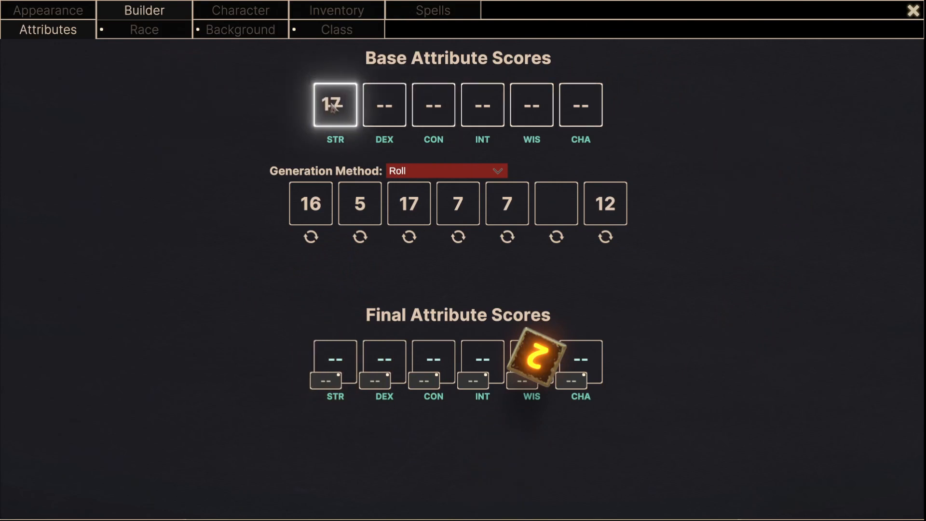
drag(312, 203, 384, 105)
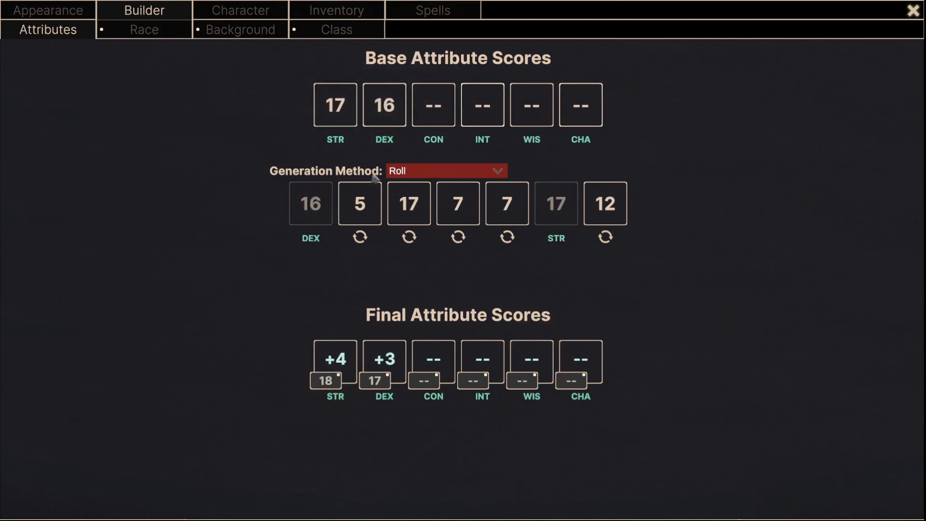
drag(617, 202, 438, 106)
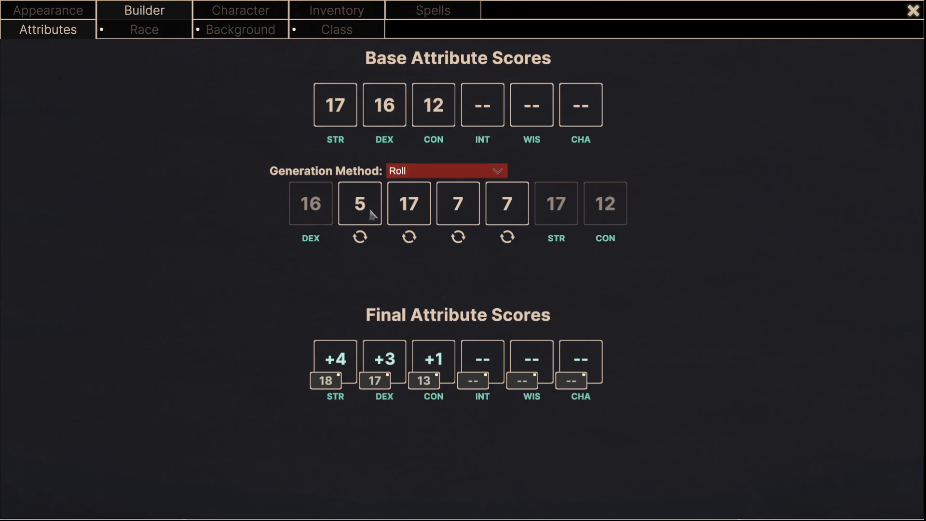
drag(405, 207, 484, 106)
drag(491, 200, 532, 111)
drag(450, 212, 581, 112)
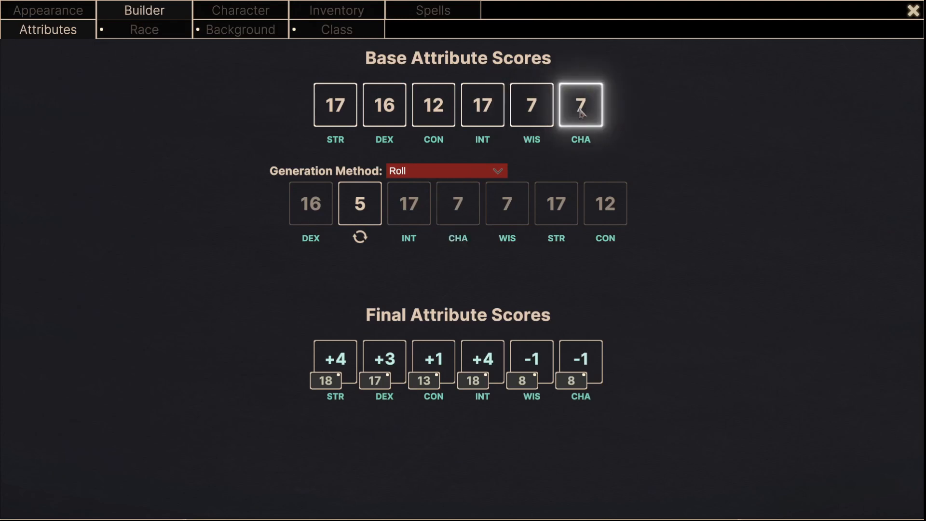
click(913, 10)
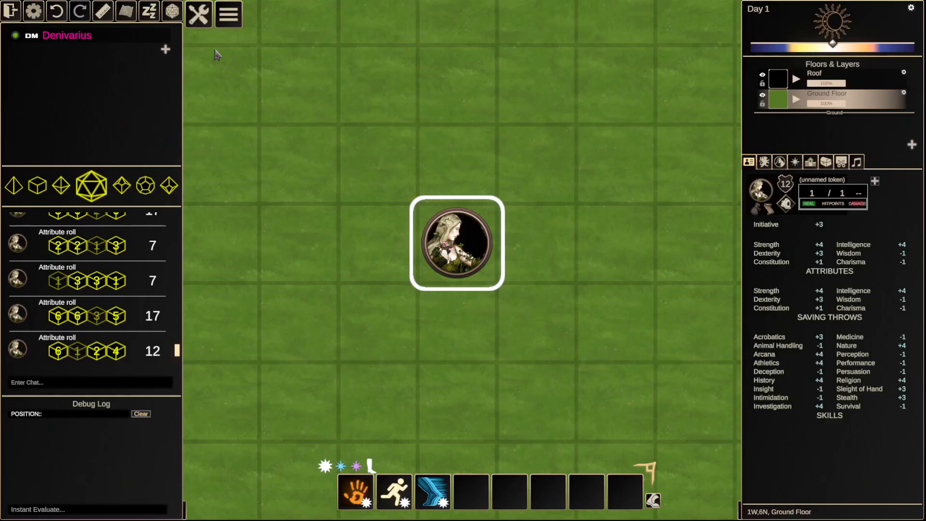
Return to the compendium's Attribute Generation section and review the Roll and Points Buy settings.
click(199, 14)
click(205, 50)
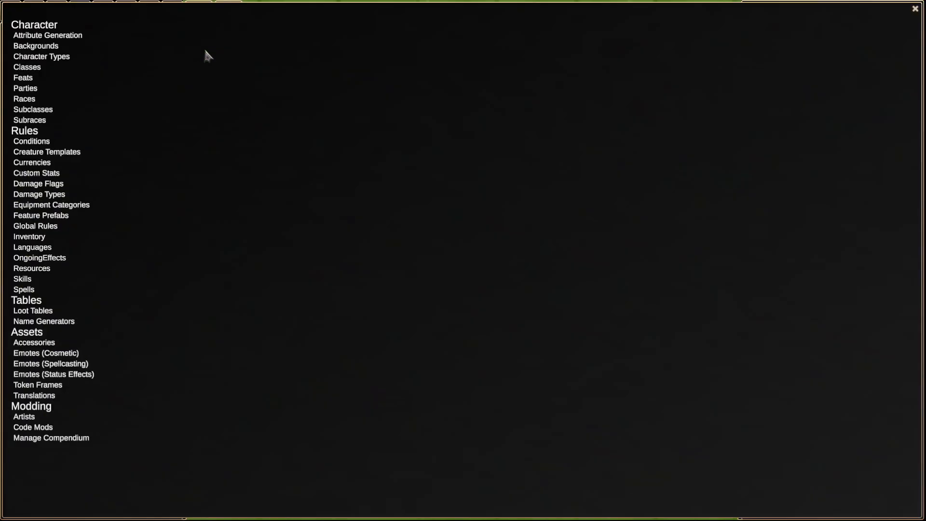
click(73, 37)
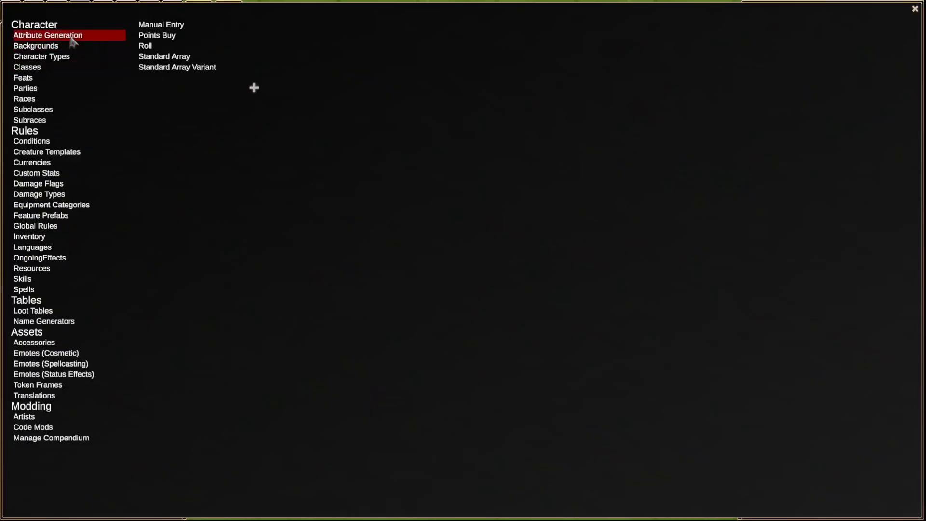
click(171, 47)
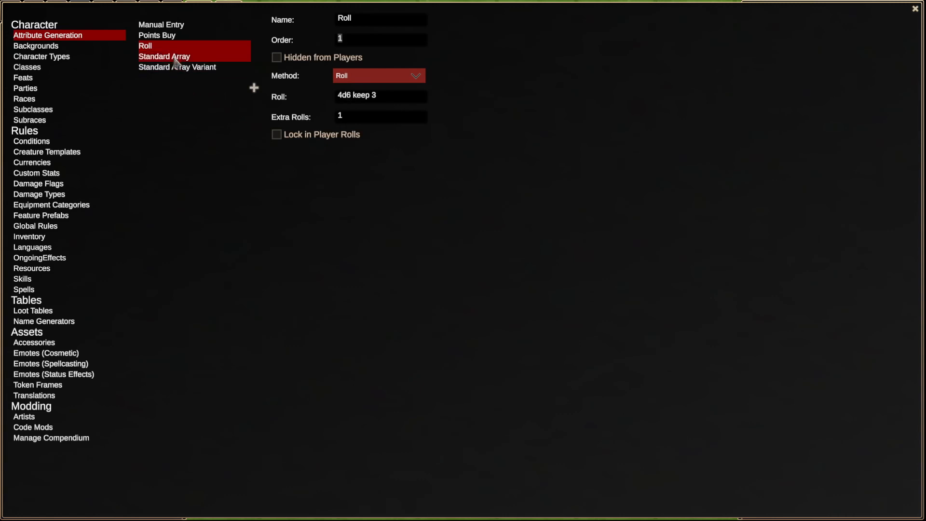
click(163, 37)
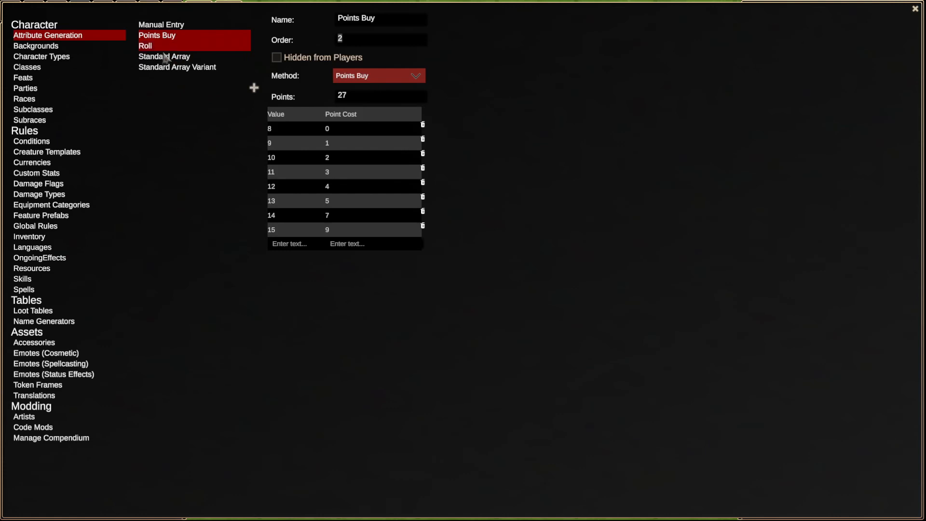